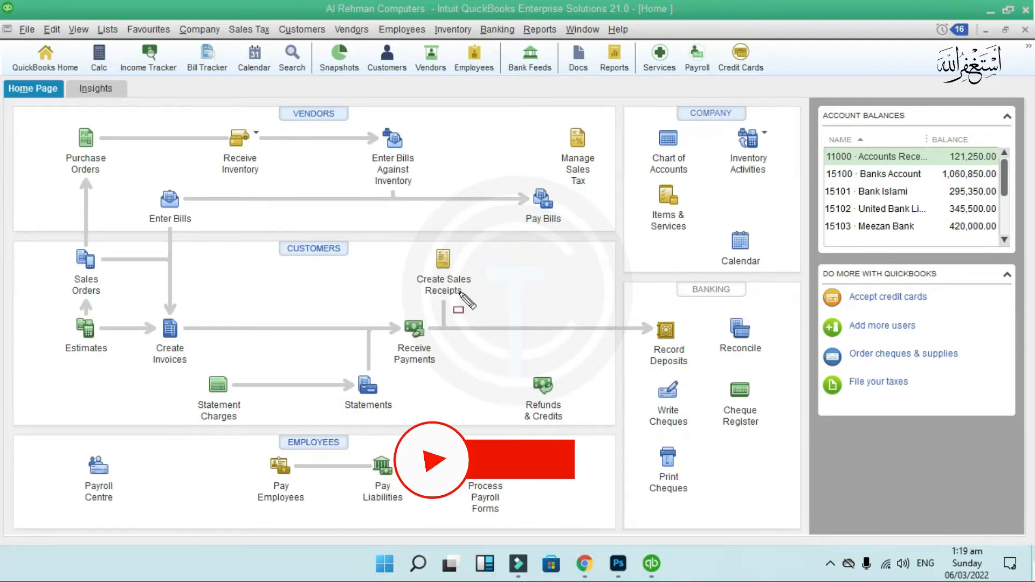
- Widen the Name column and open the 11000 Accounts Receivable register showing two invoices totalling 121,250.00
{"action": "mouse_move", "coordinate": [364, 309]}
{"action": "left_mouse_down"}
{"action": "mouse_move", "coordinate": [411, 358]}
{"action": "mouse_move", "coordinate": [458, 377]}
{"action": "left_mouse_up"}
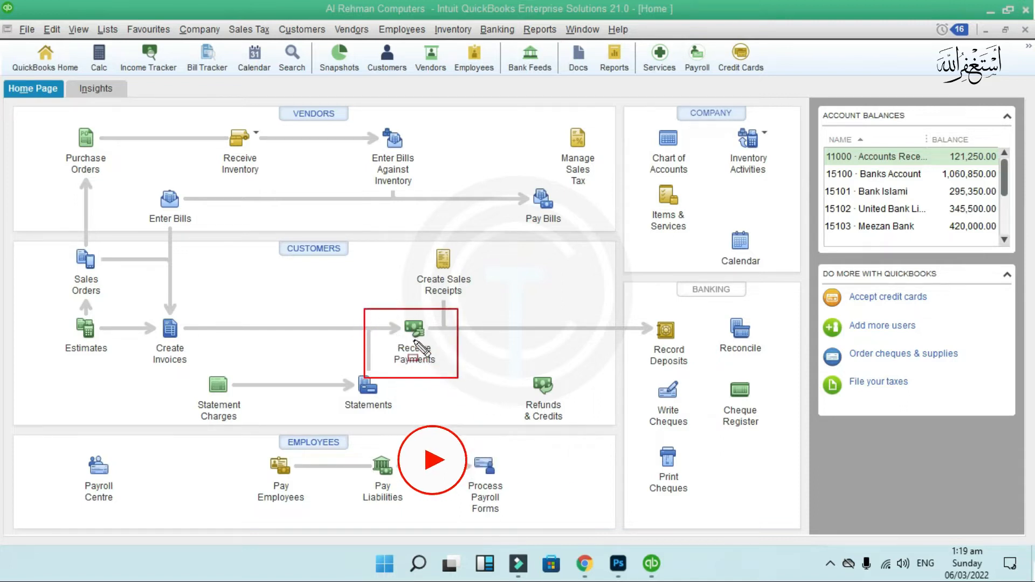
{"action": "key", "text": "Escape"}
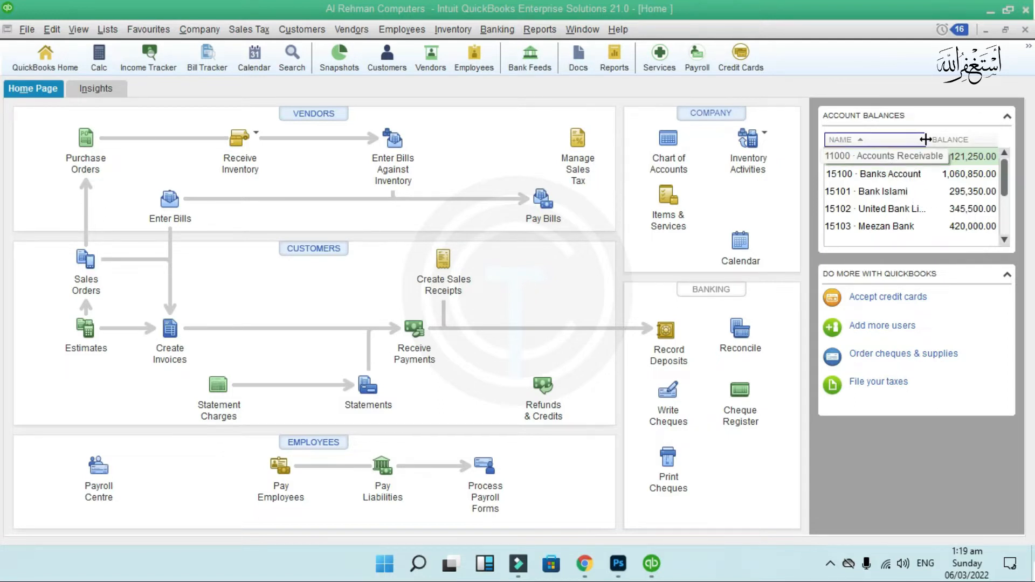
{"action": "left_click_drag", "start_coordinate": [925, 139], "coordinate": [947, 139]}
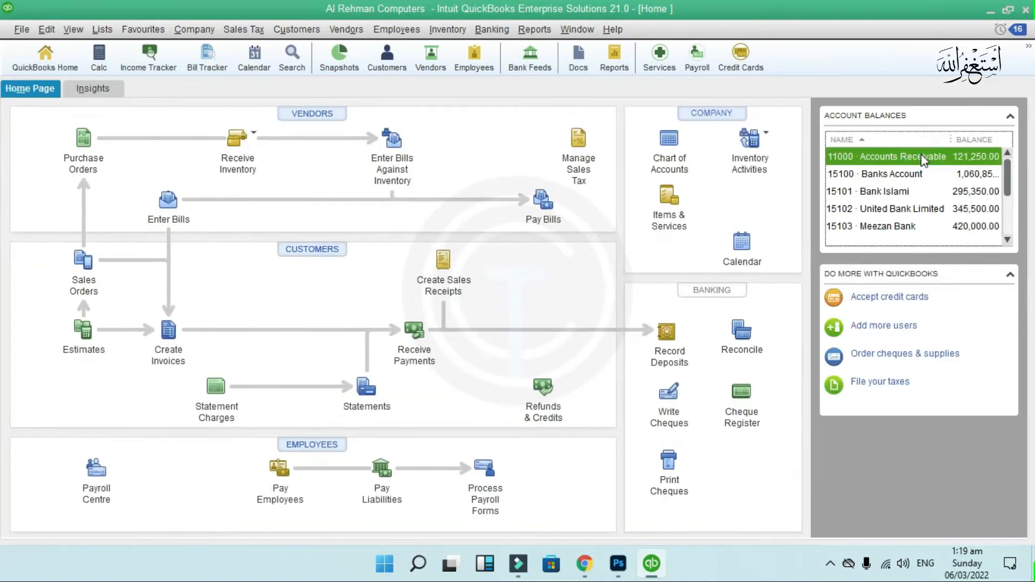
{"action": "double_click", "coordinate": [922, 156]}
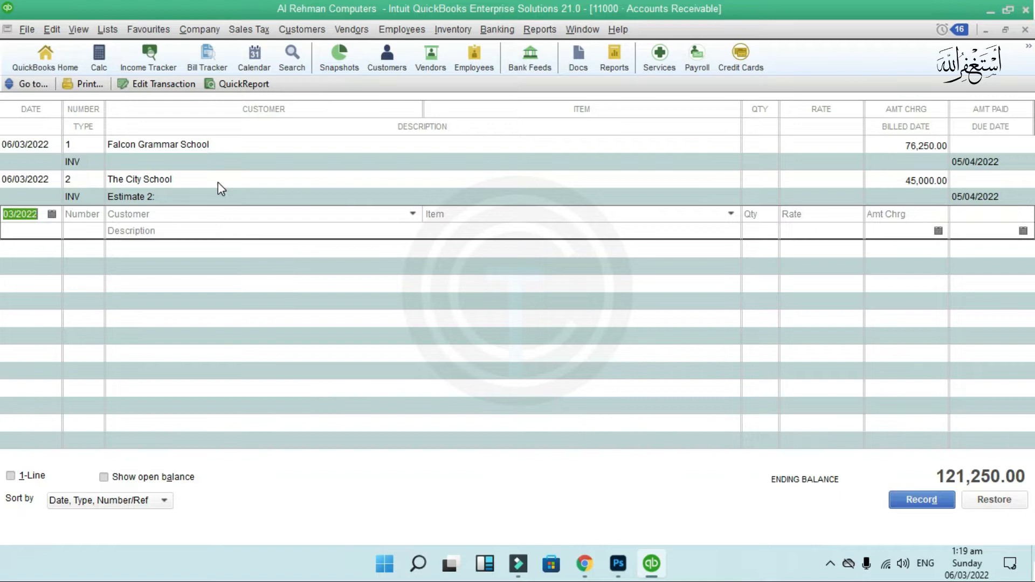
- Close the register and bring up the Customers & Receivables reports list
{"action": "left_click", "coordinate": [1025, 30]}
{"action": "left_click", "coordinate": [539, 29]}
{"action": "mouse_move", "coordinate": [596, 193]}
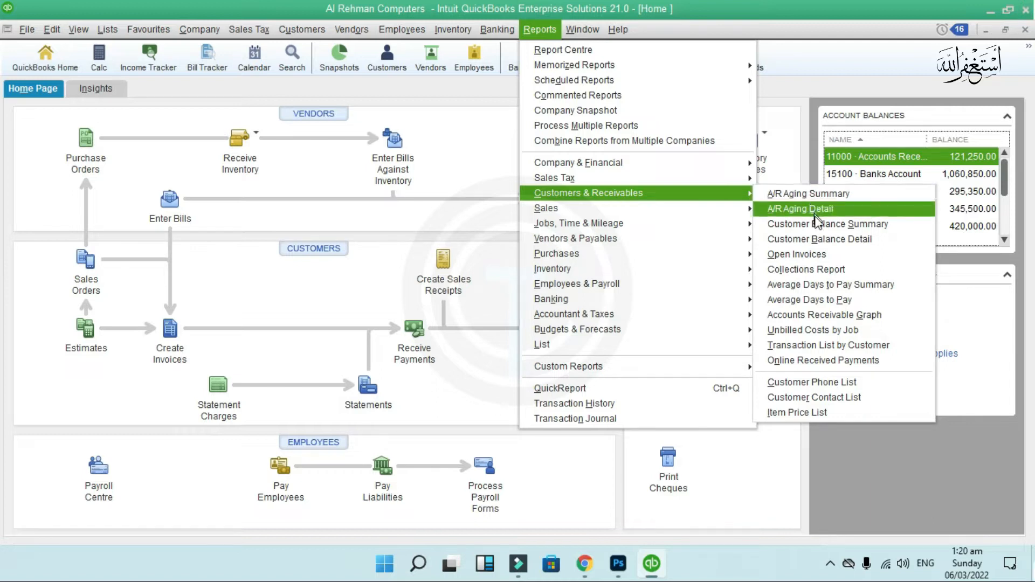
- View the Open Invoices report (two invoices, 121,250.00), then show the Company & Financial reports
{"action": "left_click", "coordinate": [841, 257]}
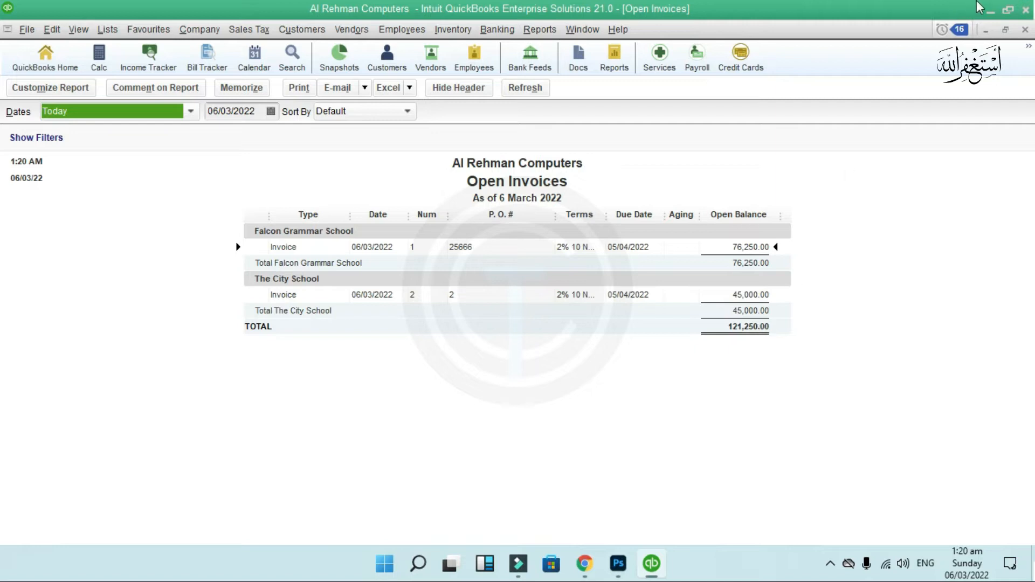
{"action": "left_click", "coordinate": [1024, 29]}
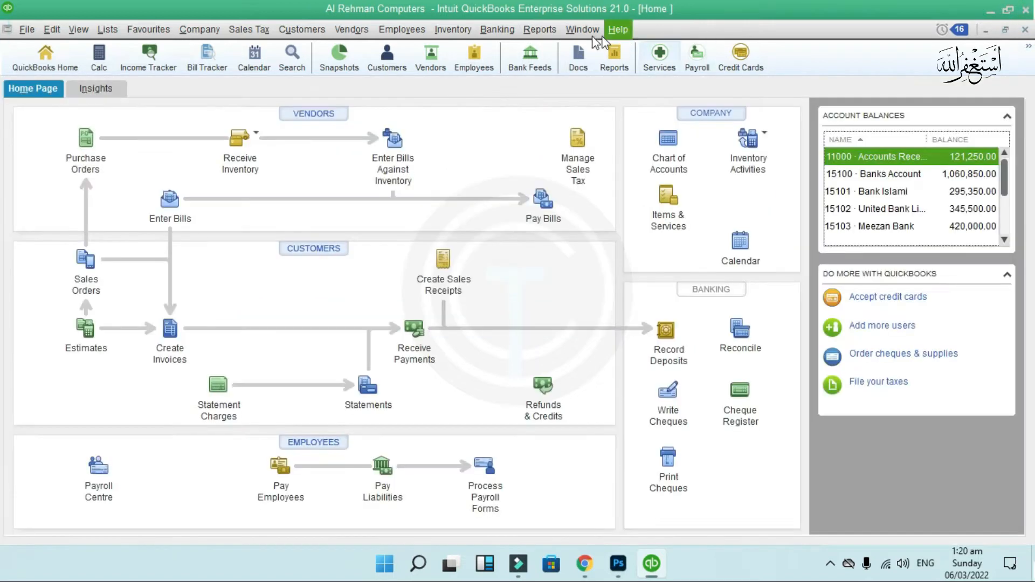
{"action": "left_click", "coordinate": [549, 31]}
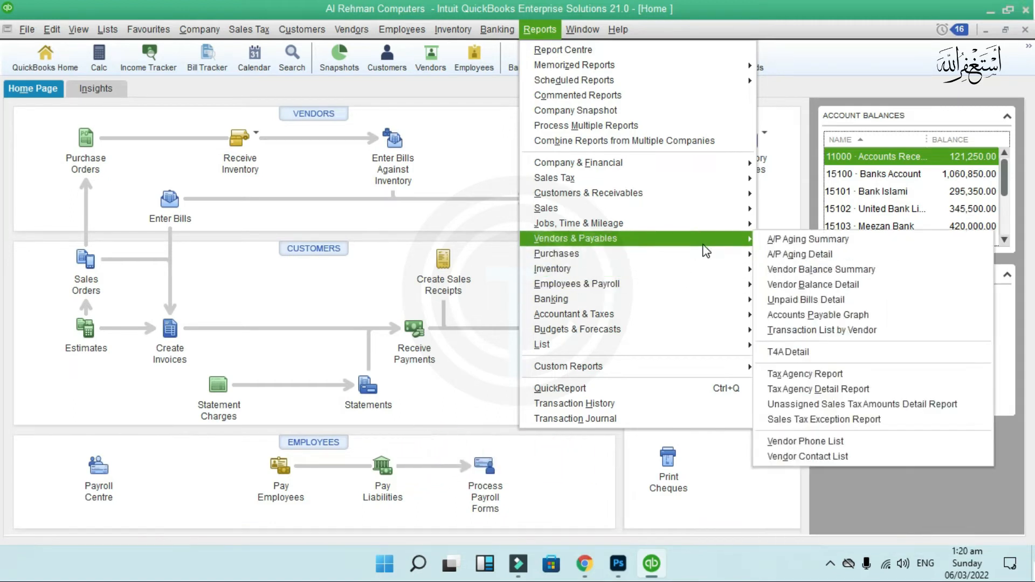
{"action": "mouse_move", "coordinate": [548, 33]}
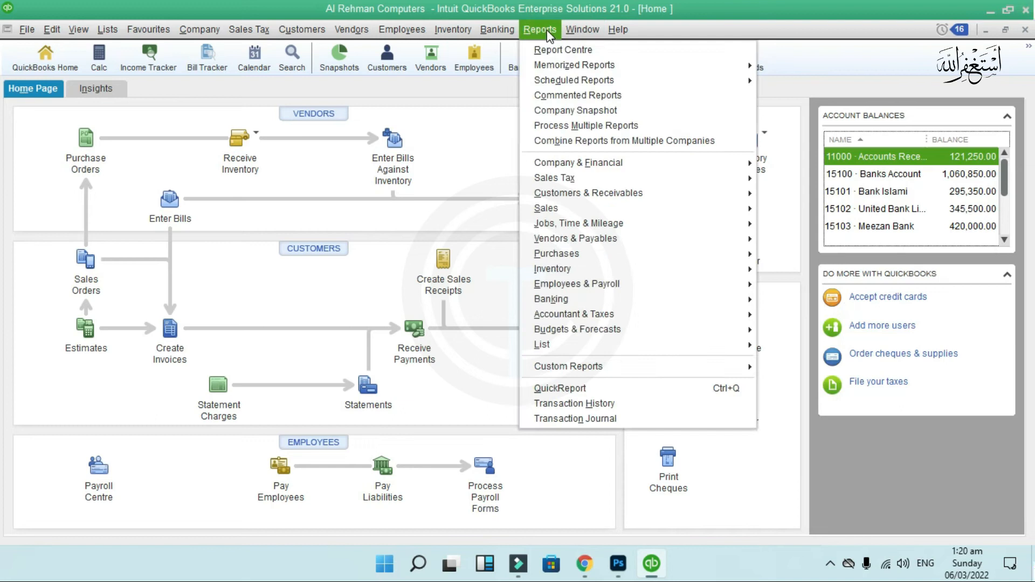
{"action": "mouse_move", "coordinate": [652, 170]}
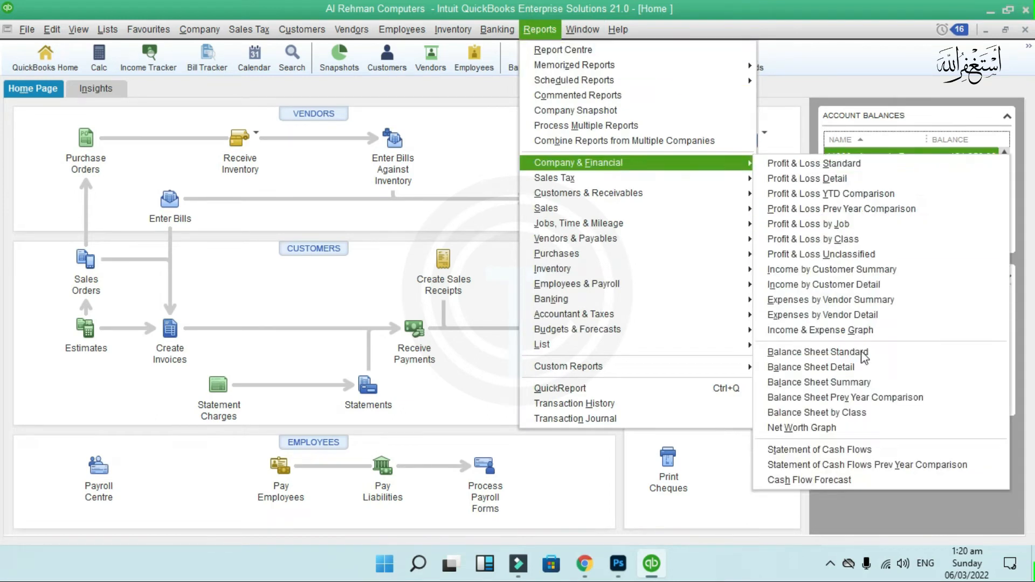
- Run Balance Sheet Detail, check Accounts Receivable reads 121,250.00, and close the report
{"action": "left_click", "coordinate": [864, 371]}
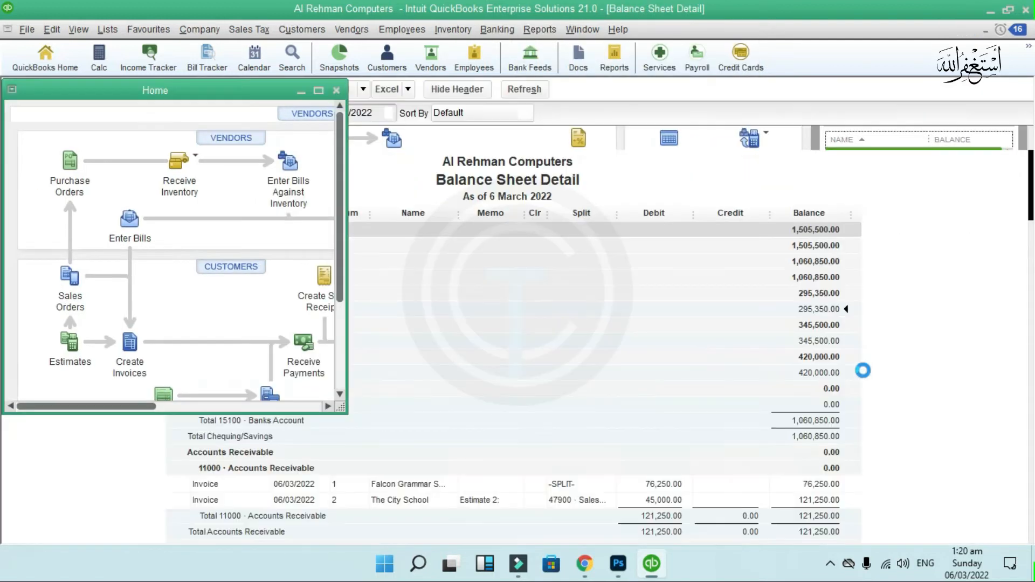
{"action": "scroll", "coordinate": [802, 332], "scroll_direction": "down", "scroll_amount": 2}
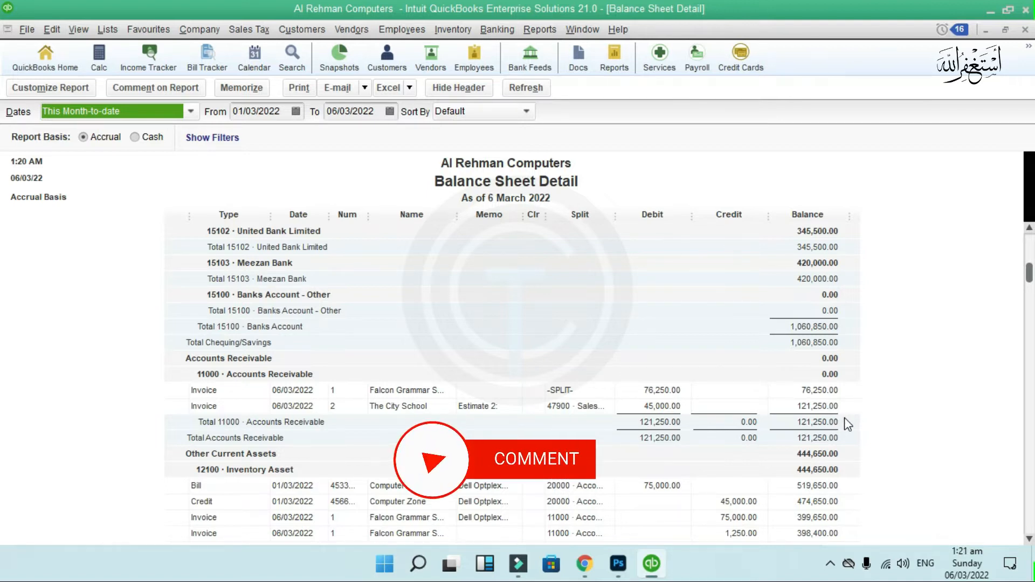
{"action": "left_click", "coordinate": [1025, 29]}
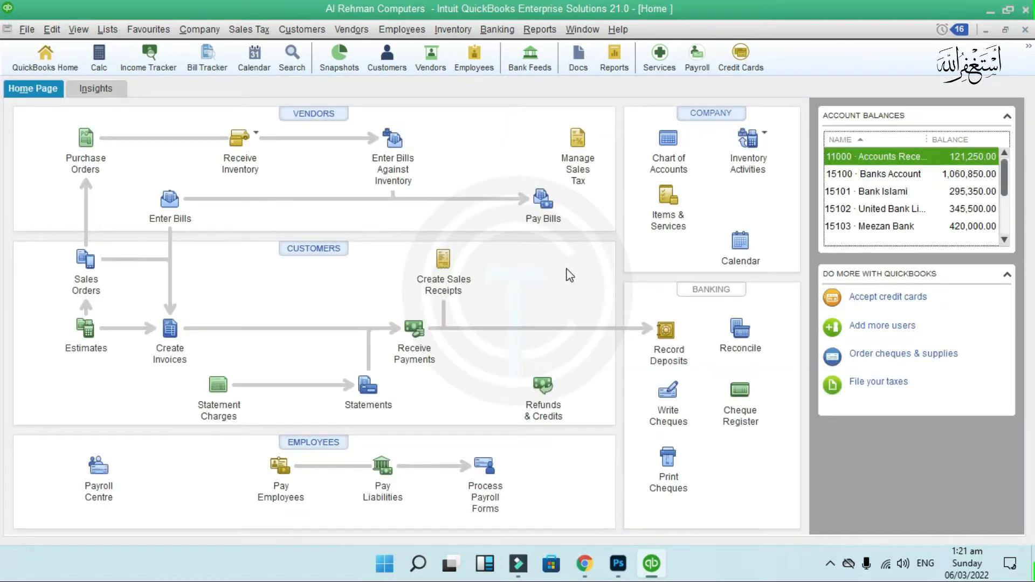
- Start a customer payment from Falcon Grammar School applied in full to invoice 1, with auto-calculation on
{"action": "mouse_move", "coordinate": [381, 310]}
{"action": "left_mouse_down"}
{"action": "mouse_move", "coordinate": [475, 401]}
{"action": "mouse_move", "coordinate": [467, 384]}
{"action": "left_mouse_up"}
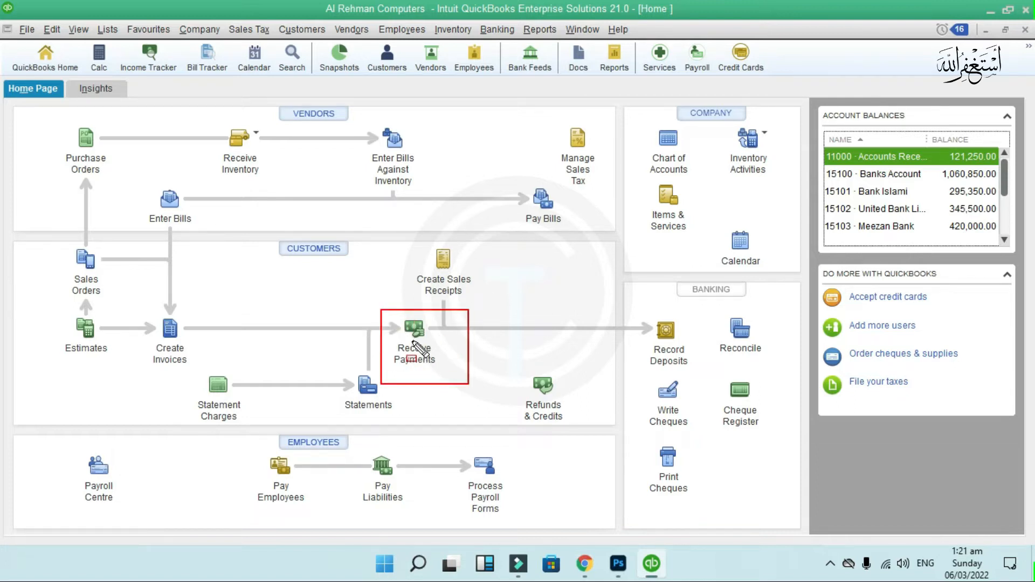
{"action": "left_click", "coordinate": [413, 338]}
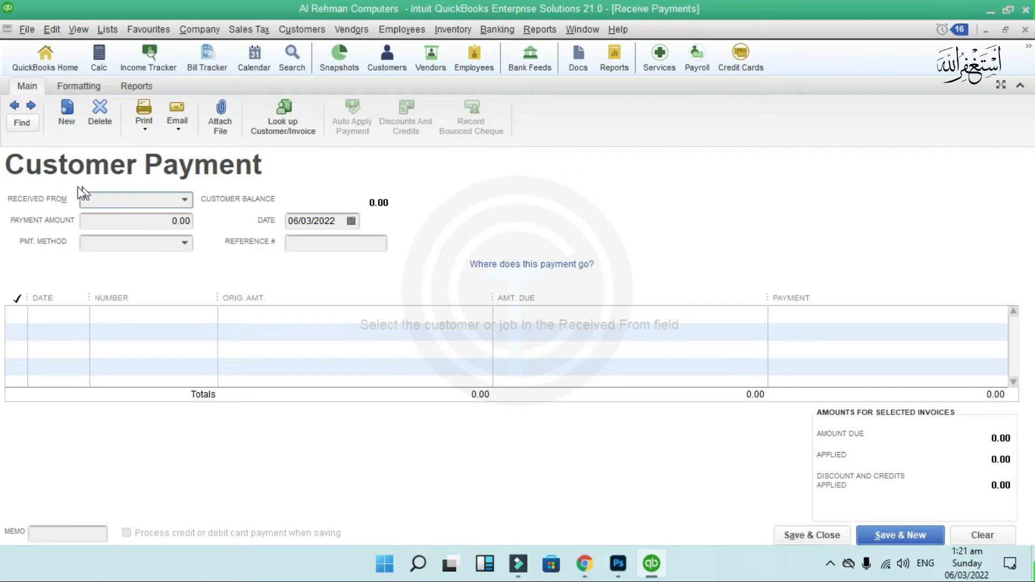
{"action": "left_click", "coordinate": [185, 200]}
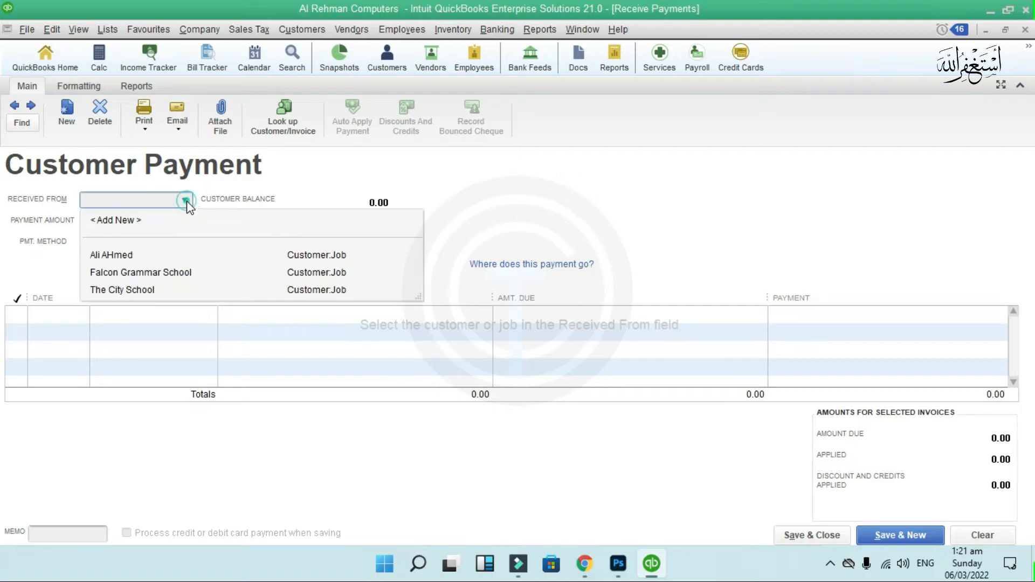
{"action": "left_click", "coordinate": [189, 272]}
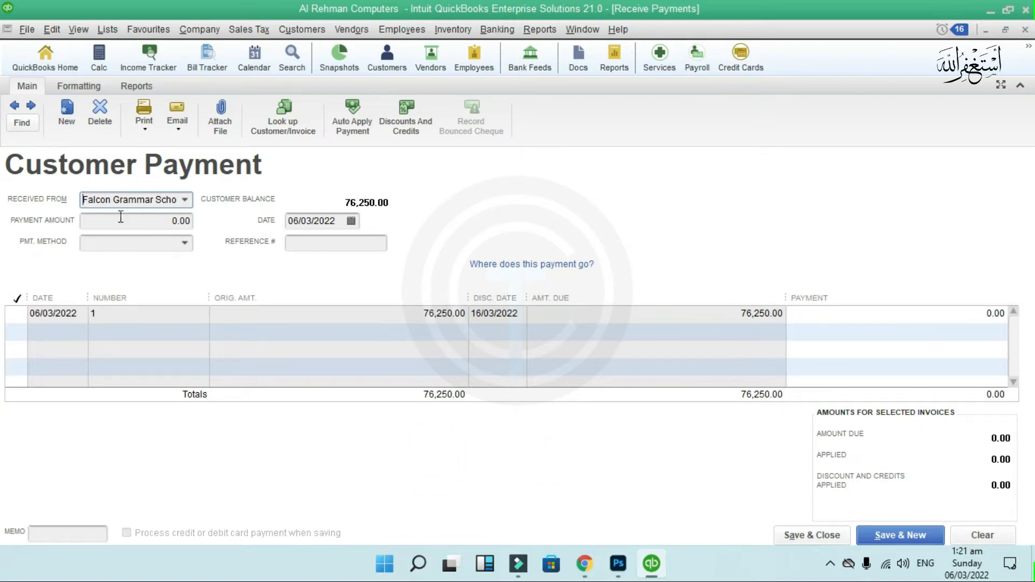
{"action": "left_click", "coordinate": [19, 316]}
{"action": "left_click", "coordinate": [21, 315]}
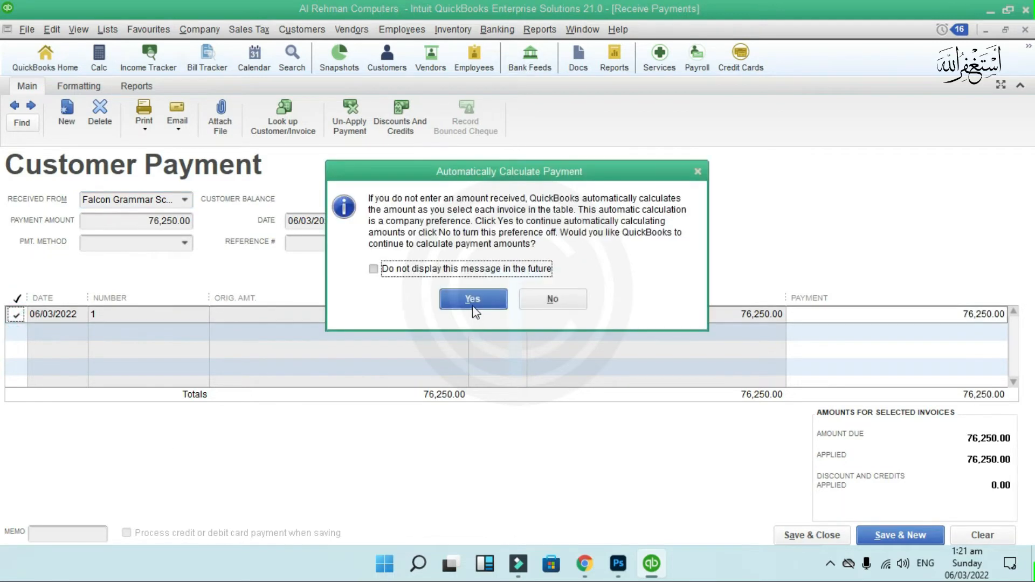
{"action": "left_click", "coordinate": [472, 306]}
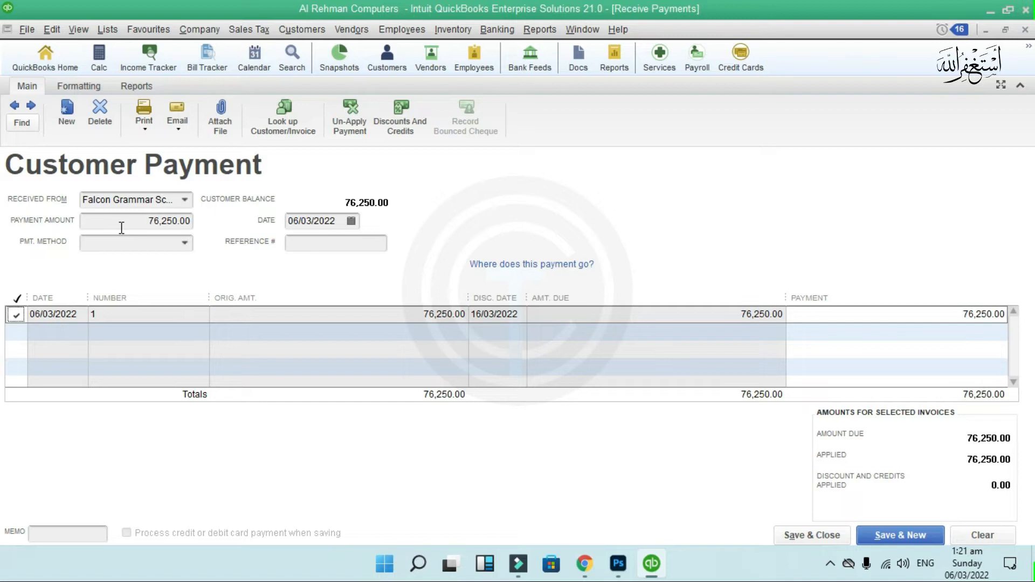
- Set the payment method to Cheque, enter the cheque number, and save the 76,250.00 payment
{"action": "left_click", "coordinate": [184, 243]}
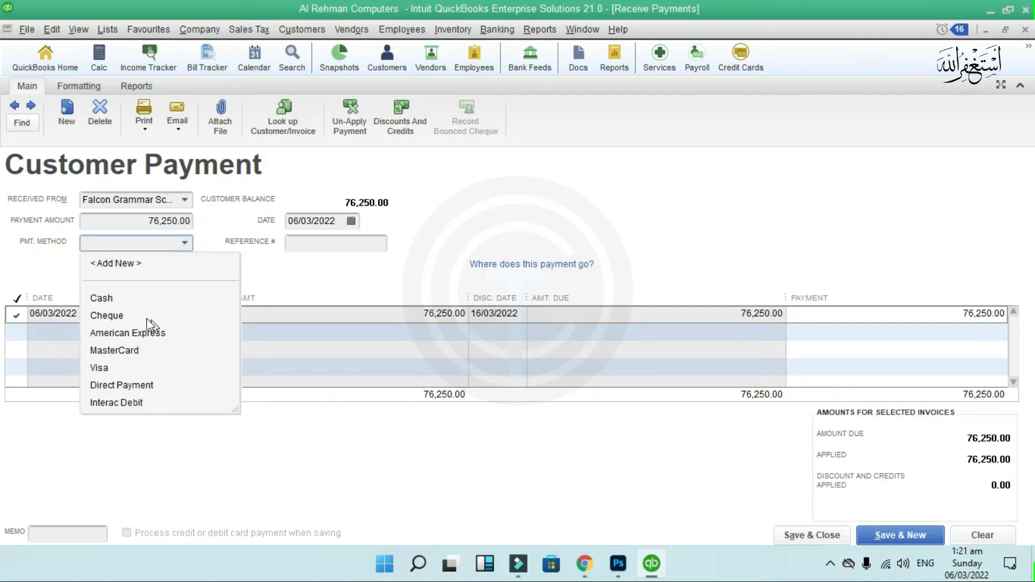
{"action": "left_click", "coordinate": [127, 315]}
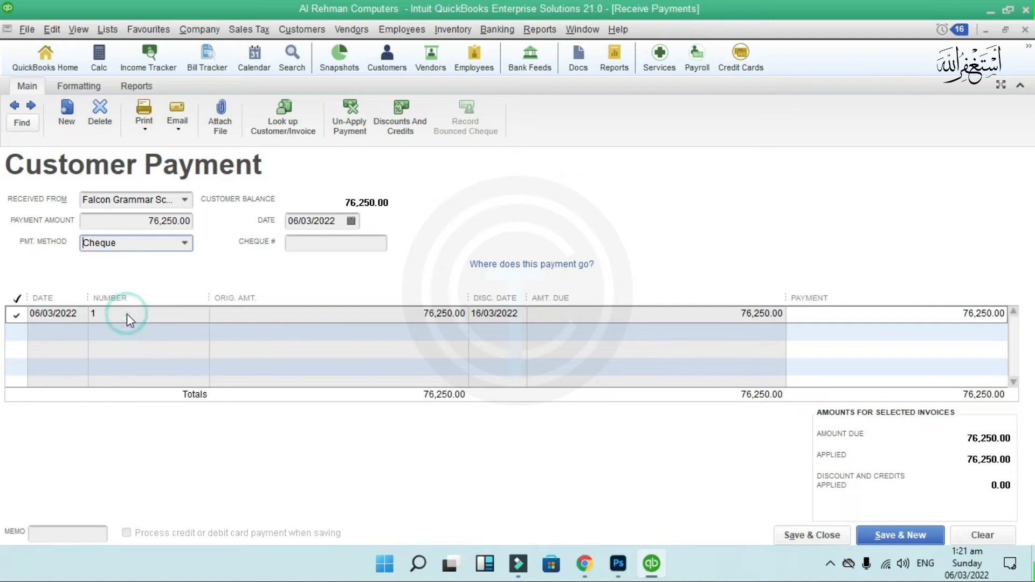
{"action": "left_click", "coordinate": [189, 243]}
{"action": "left_click", "coordinate": [150, 297]}
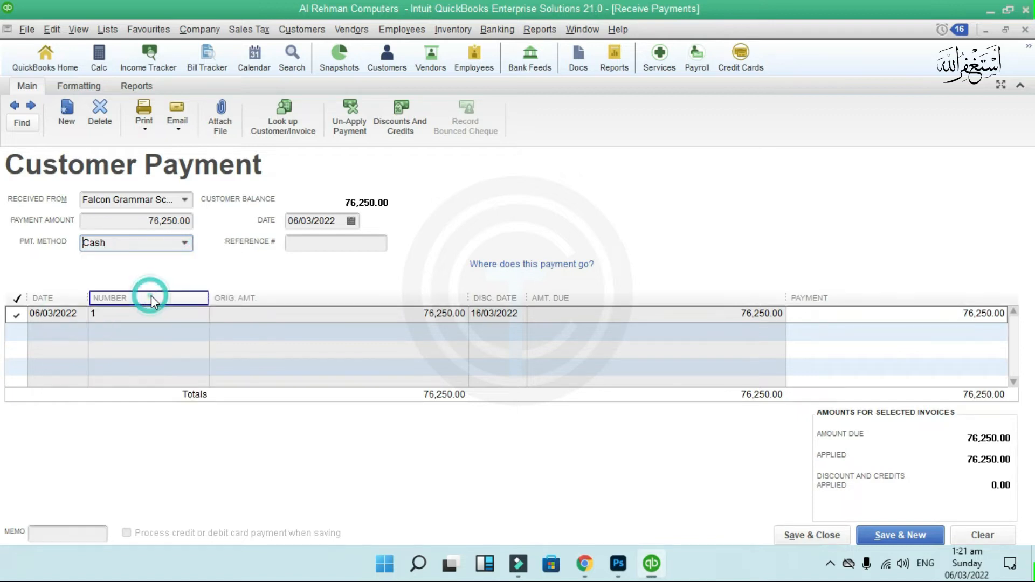
{"action": "left_click", "coordinate": [187, 244]}
{"action": "left_click", "coordinate": [154, 315]}
{"action": "left_click", "coordinate": [312, 245]}
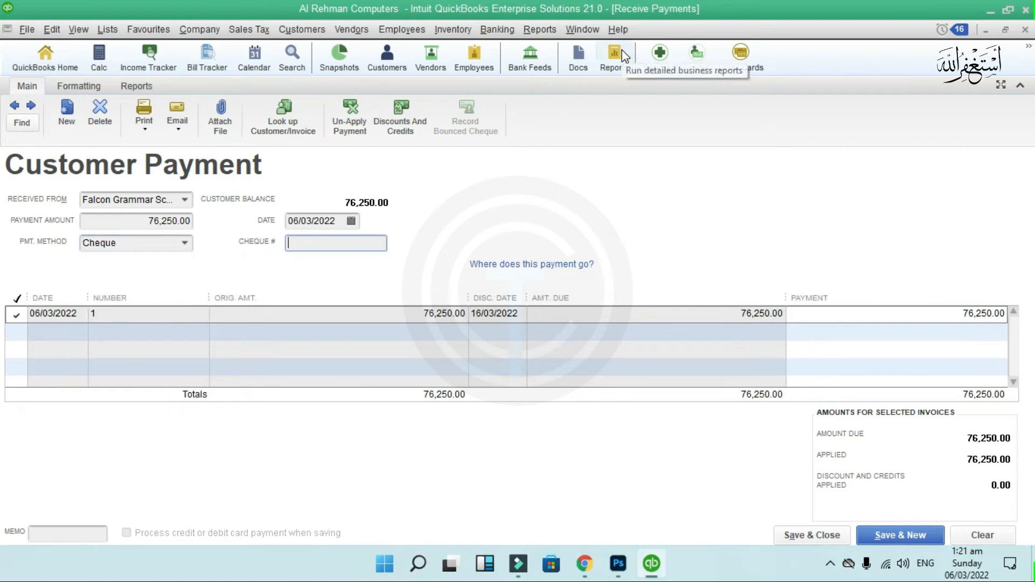
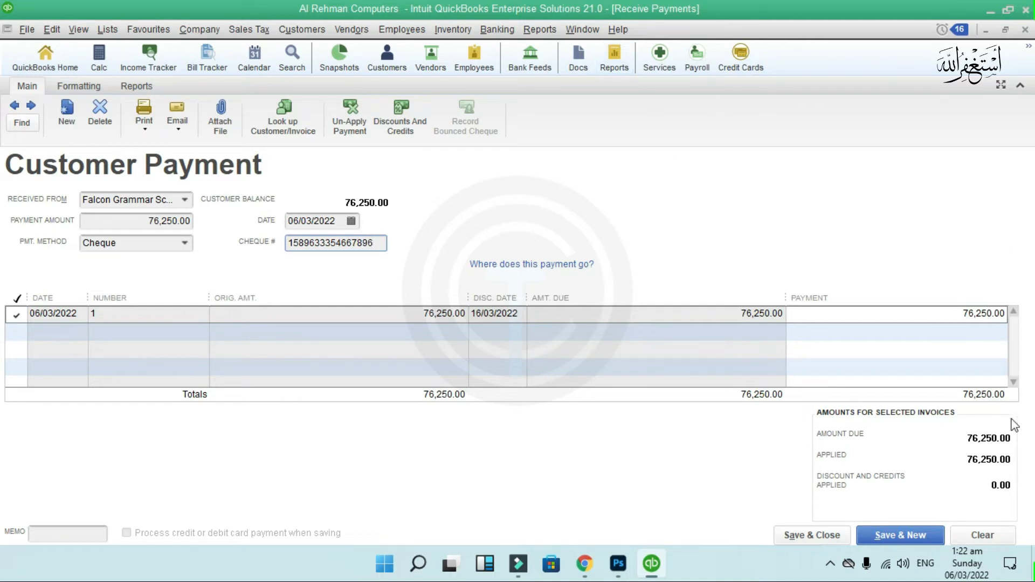
{"action": "left_click", "coordinate": [811, 536]}
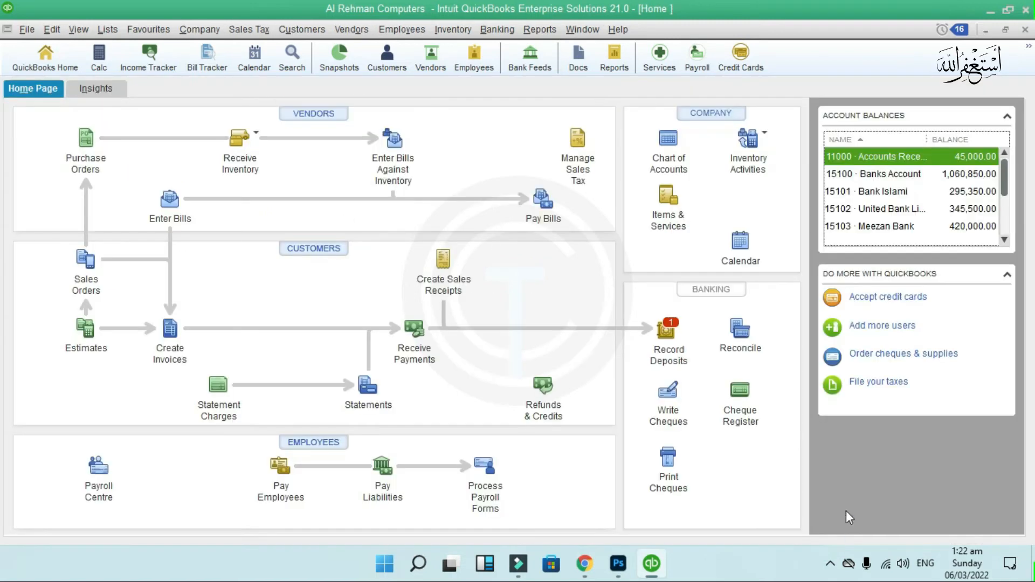
- Page back through saved invoices 2 and 1, confirming invoice 1 has 0.00 due, then start a new payment
{"action": "left_click", "coordinate": [418, 342]}
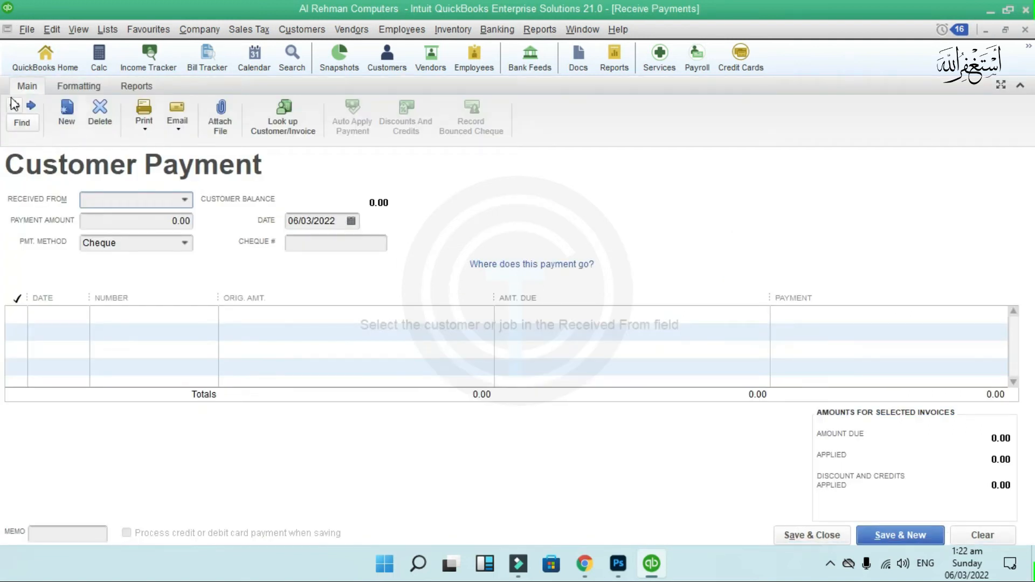
{"action": "left_click", "coordinate": [17, 111]}
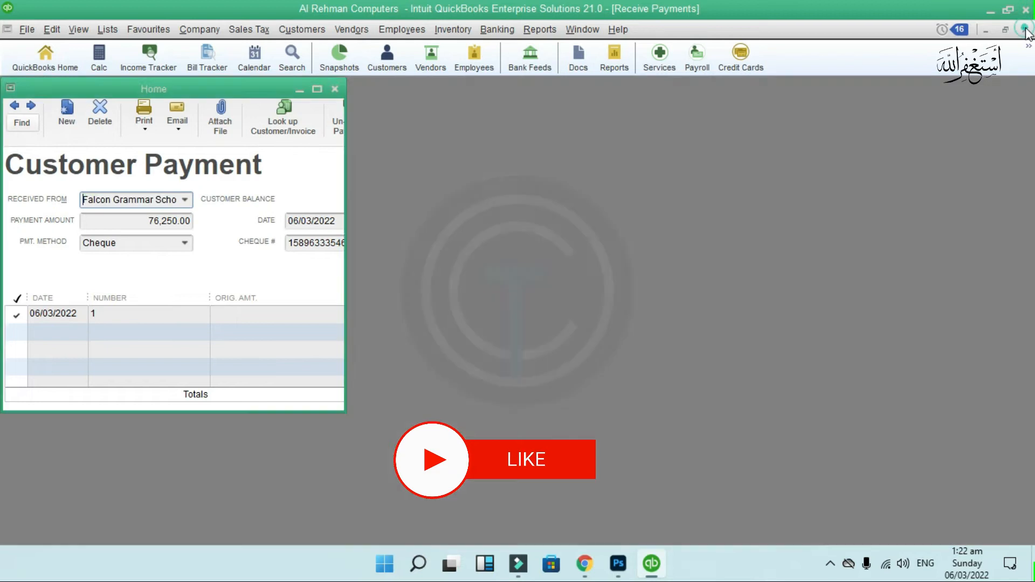
{"action": "left_click", "coordinate": [170, 325]}
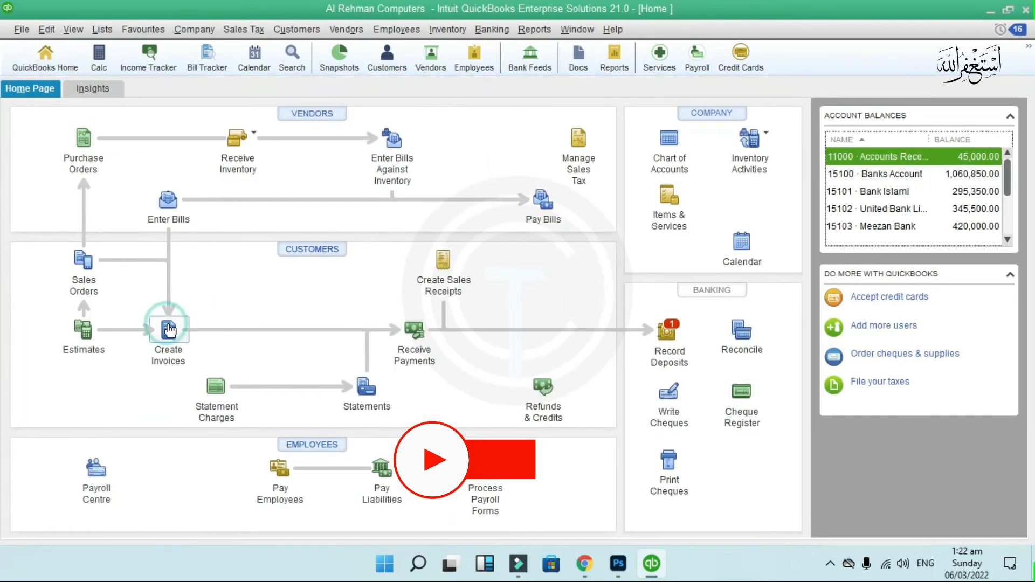
{"action": "left_click", "coordinate": [14, 106]}
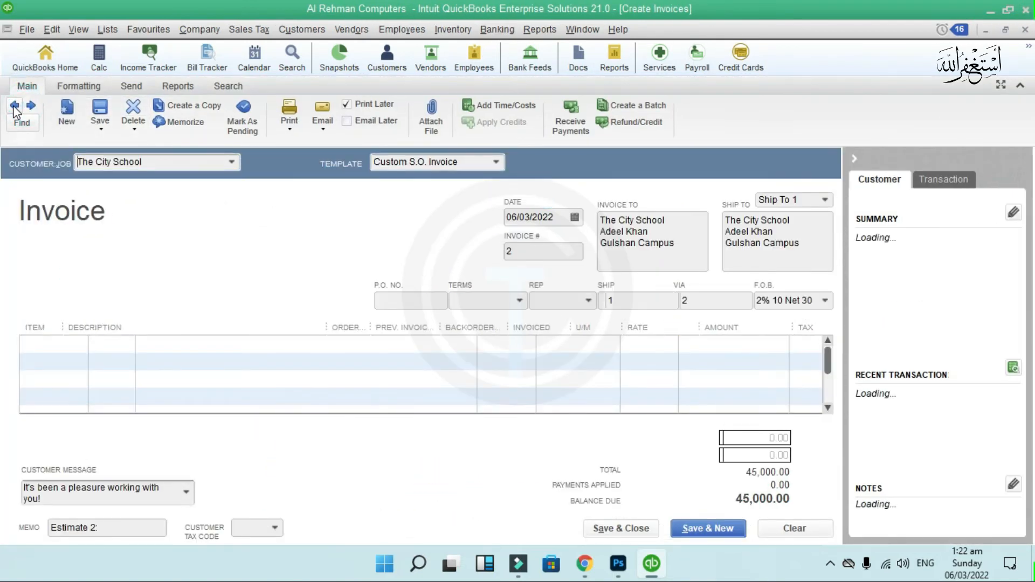
{"action": "left_click", "coordinate": [14, 108]}
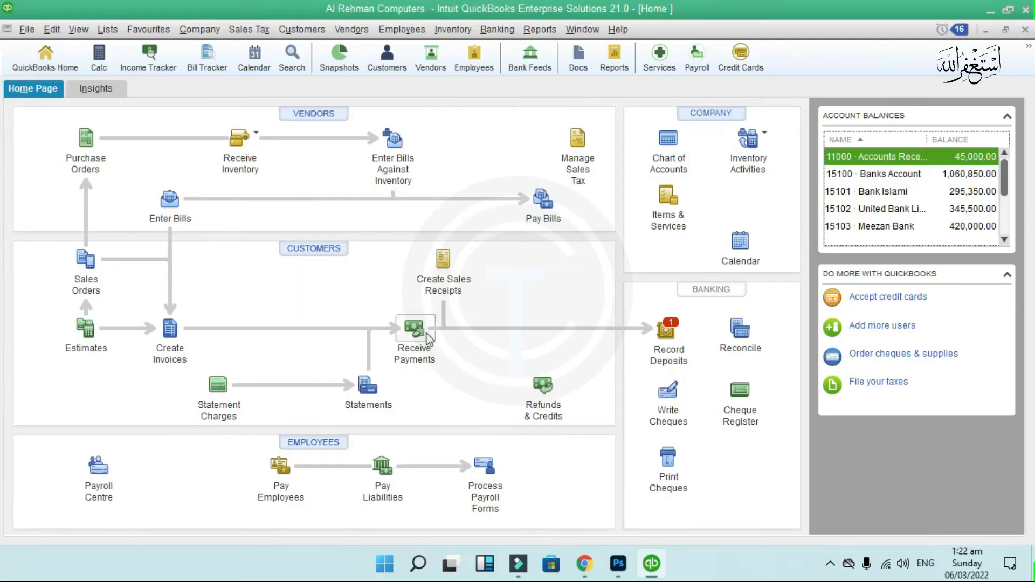
{"action": "left_click", "coordinate": [416, 327]}
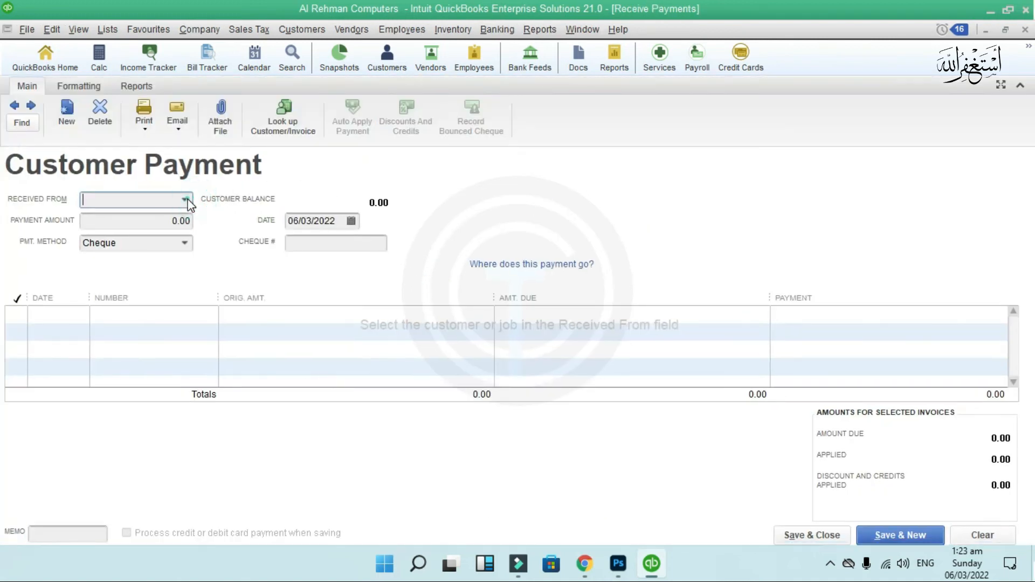
- Apply a payment from The City School to invoice 2, accepting automatic amount calculation
{"action": "left_click", "coordinate": [184, 200]}
{"action": "left_click", "coordinate": [167, 291]}
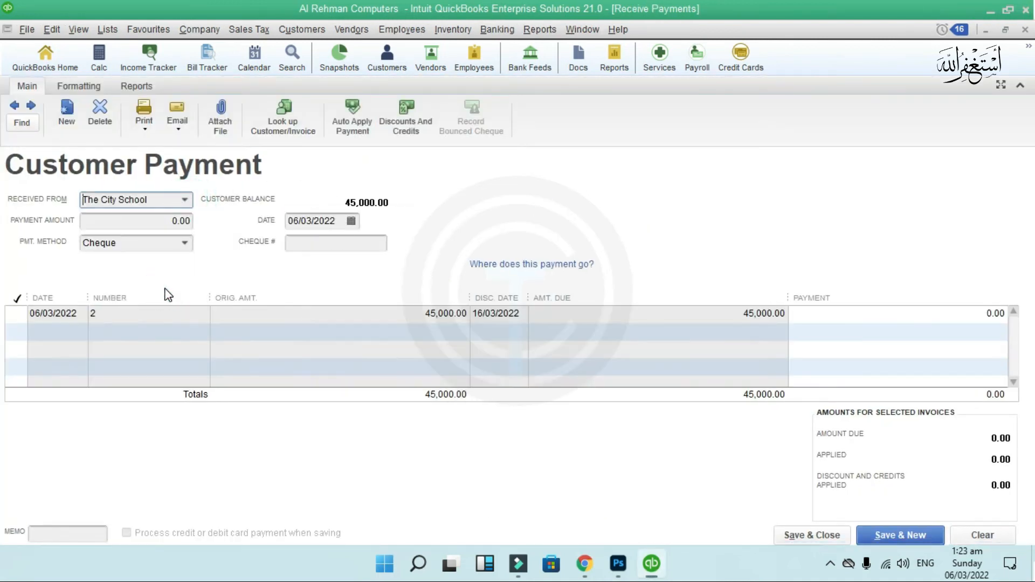
{"action": "left_click", "coordinate": [16, 315]}
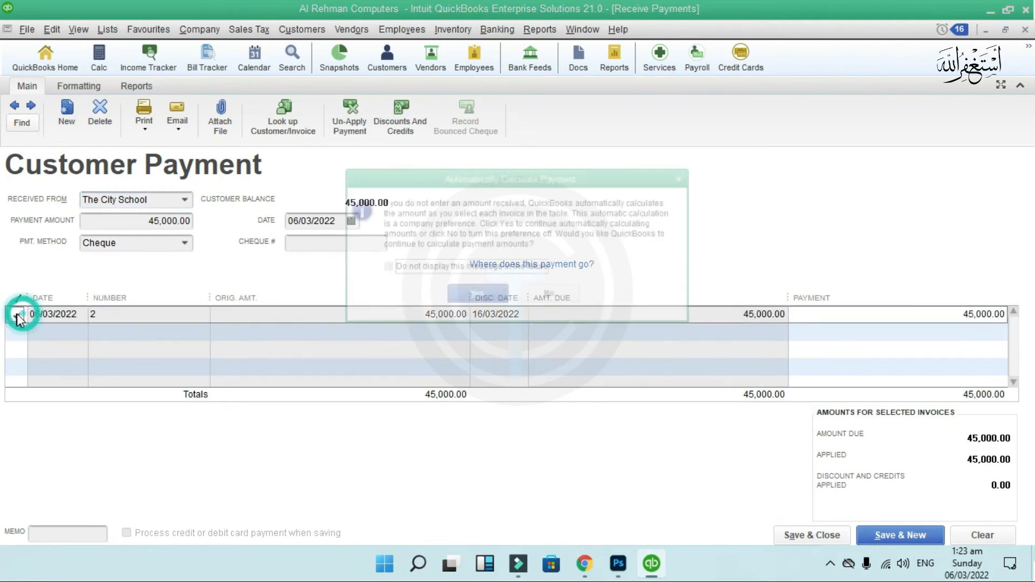
{"action": "left_click", "coordinate": [458, 268]}
{"action": "left_click", "coordinate": [468, 300]}
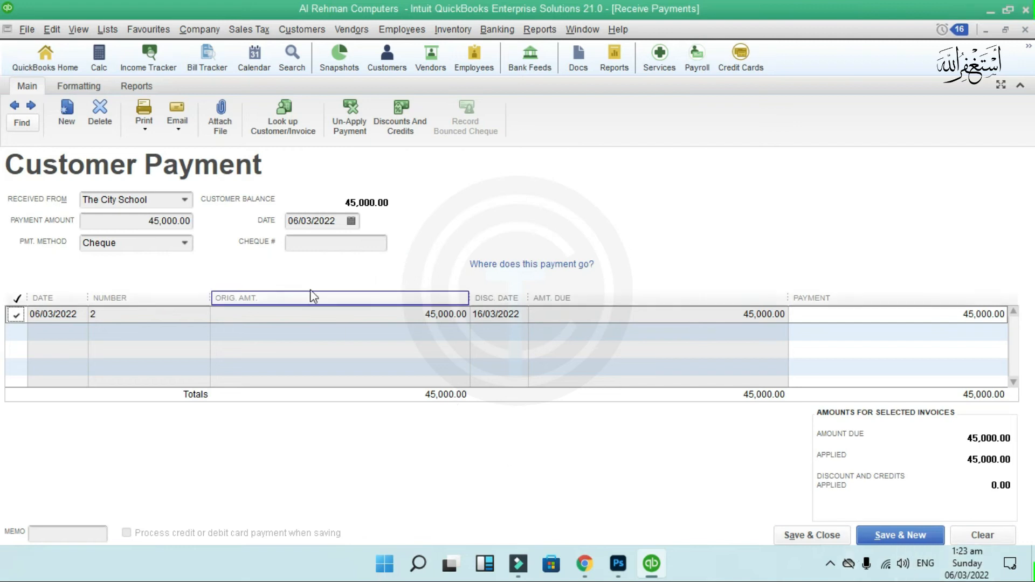
- Enter the cheque number, correcting a typo, and save the 45,000.00 payment
{"action": "left_click", "coordinate": [317, 242]}
{"action": "type", "text": "58"}
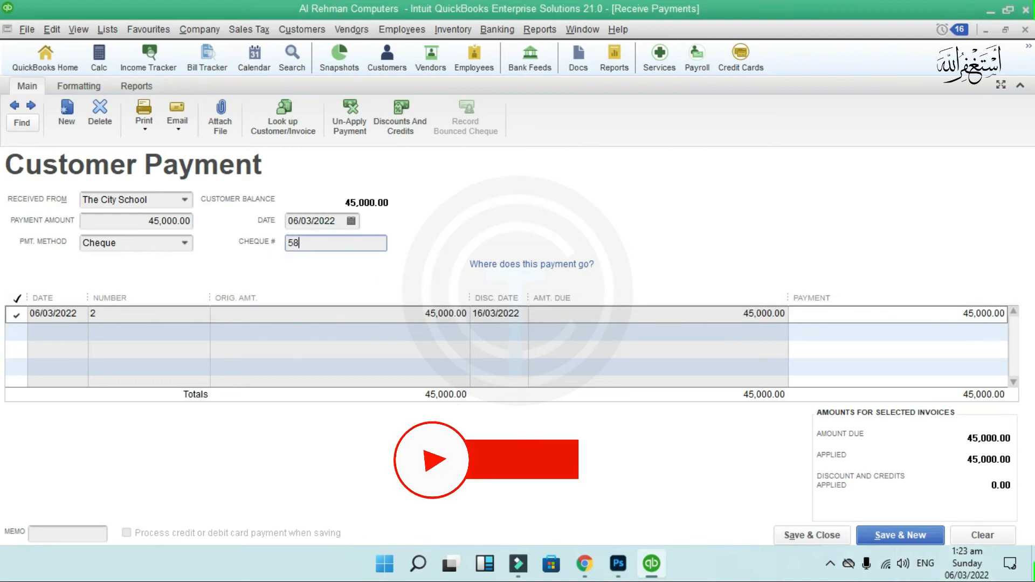
{"action": "type", "text": "96666633.333"}
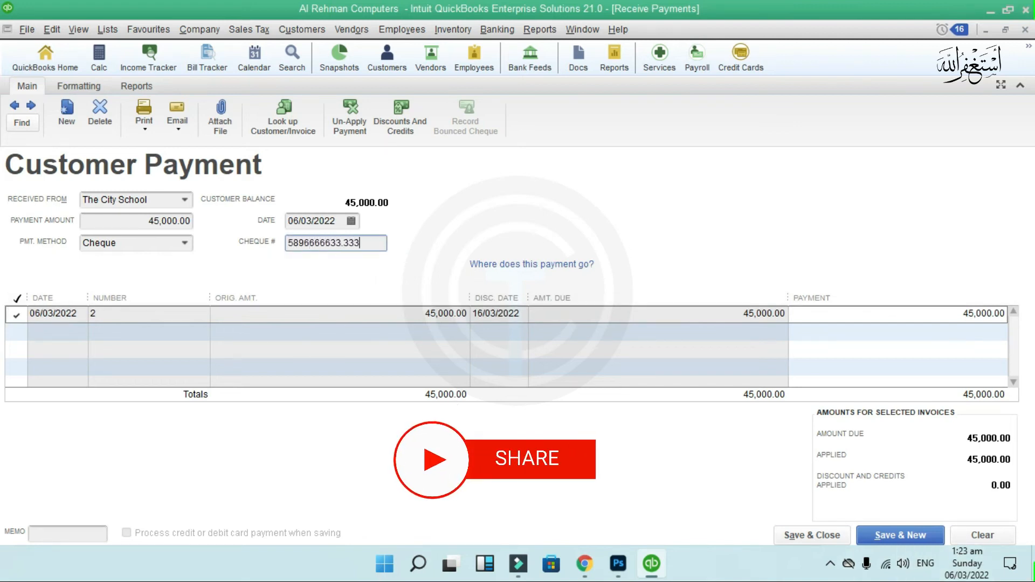
{"action": "key", "text": "BackSpace"}
{"action": "key", "text": "BackSpace"}
{"action": "key", "text": "BackSpace"}
{"action": "type", "text": "778"}
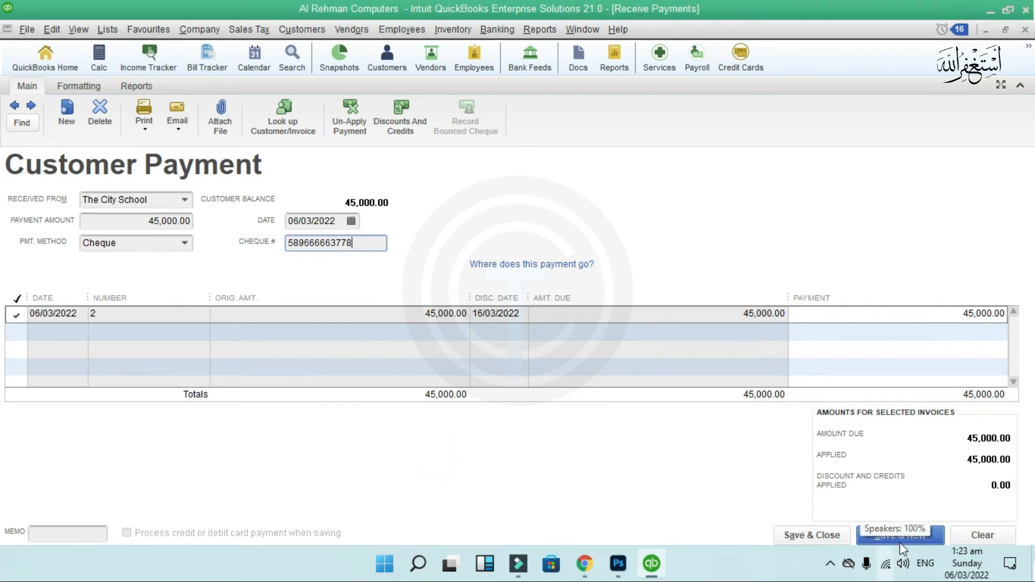
{"action": "left_click", "coordinate": [818, 535]}
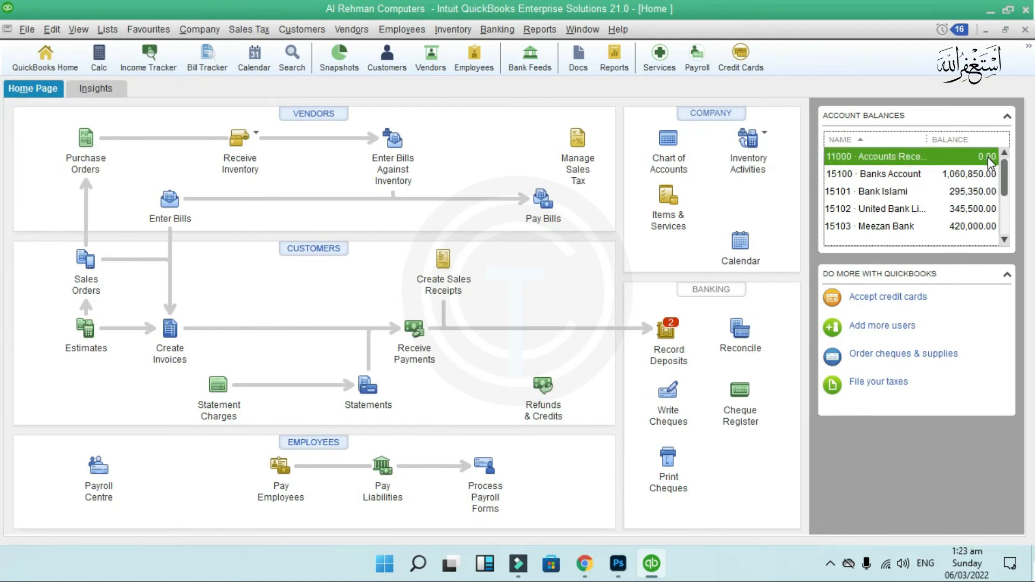
- Run the Customer Balance Summary, confirm the 0.00 total, and close it before showing Company & Financial reports
{"action": "left_click", "coordinate": [531, 30]}
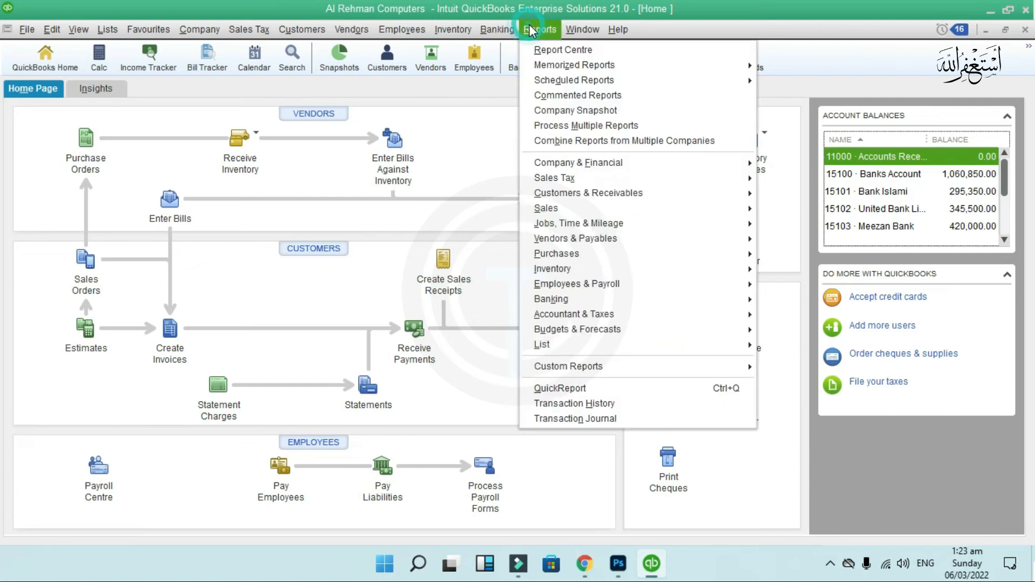
{"action": "left_click", "coordinate": [604, 193]}
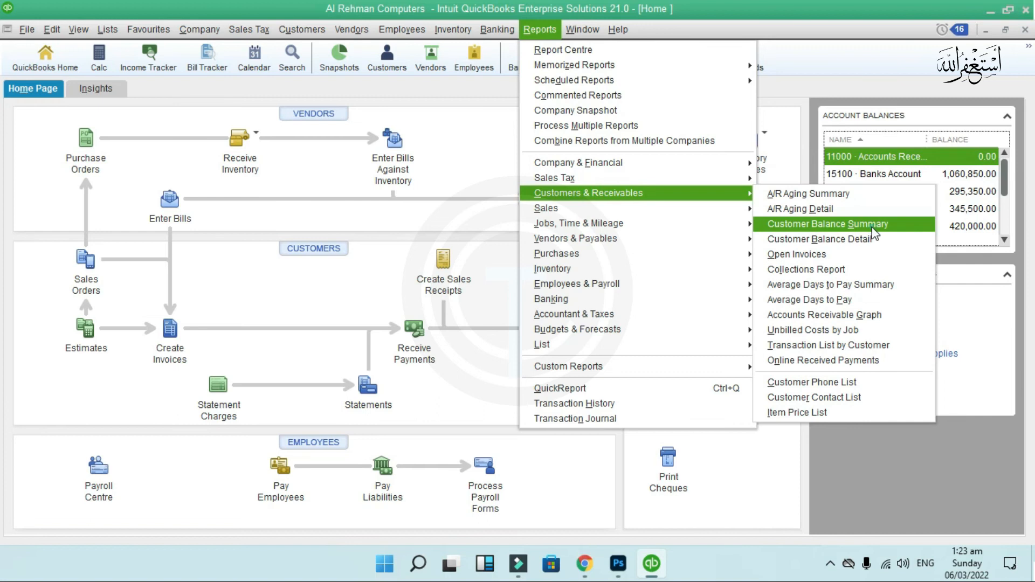
{"action": "left_click", "coordinate": [872, 225]}
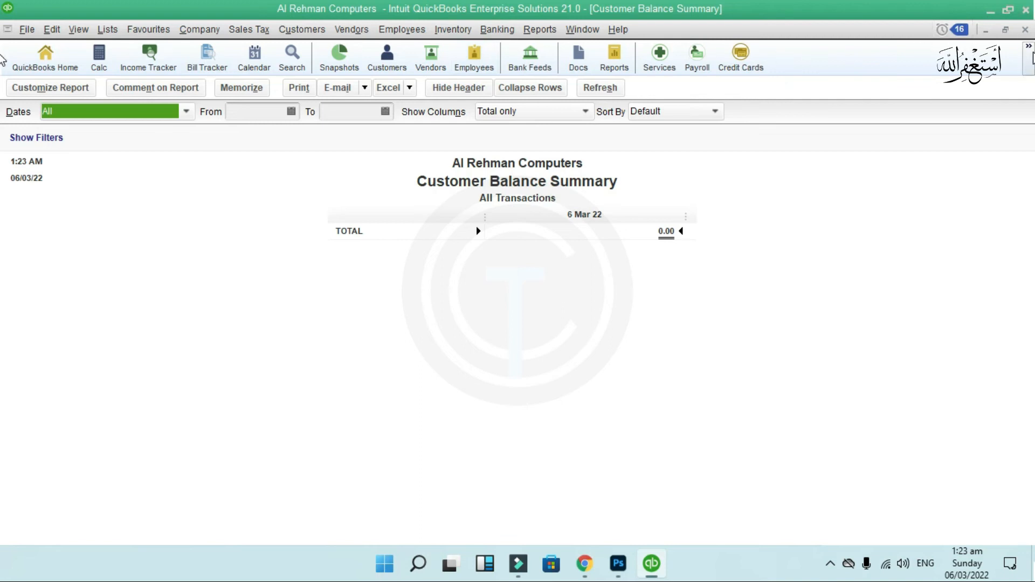
{"action": "left_click", "coordinate": [1026, 30]}
{"action": "left_click", "coordinate": [538, 30]}
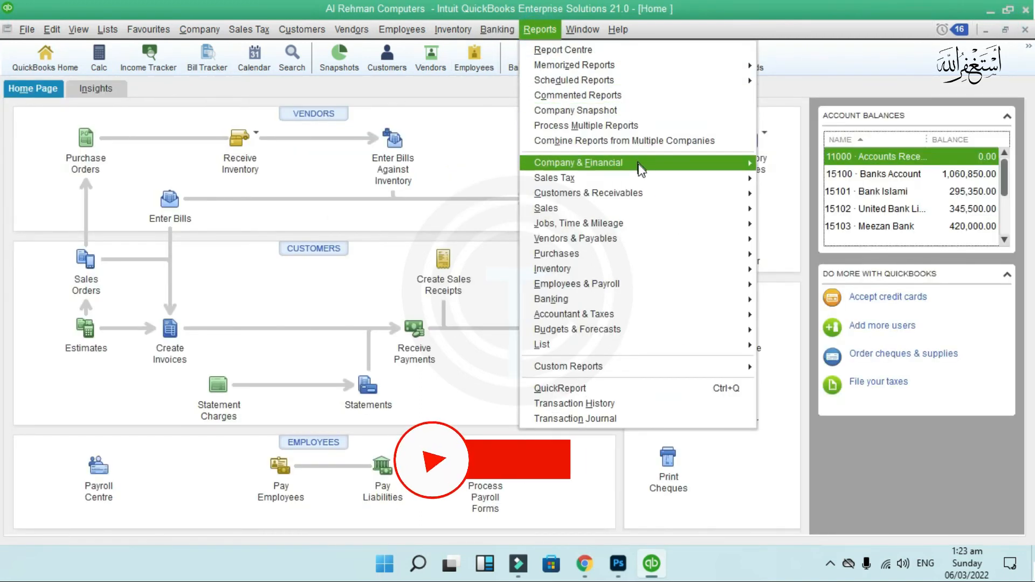
{"action": "mouse_move", "coordinate": [641, 171]}
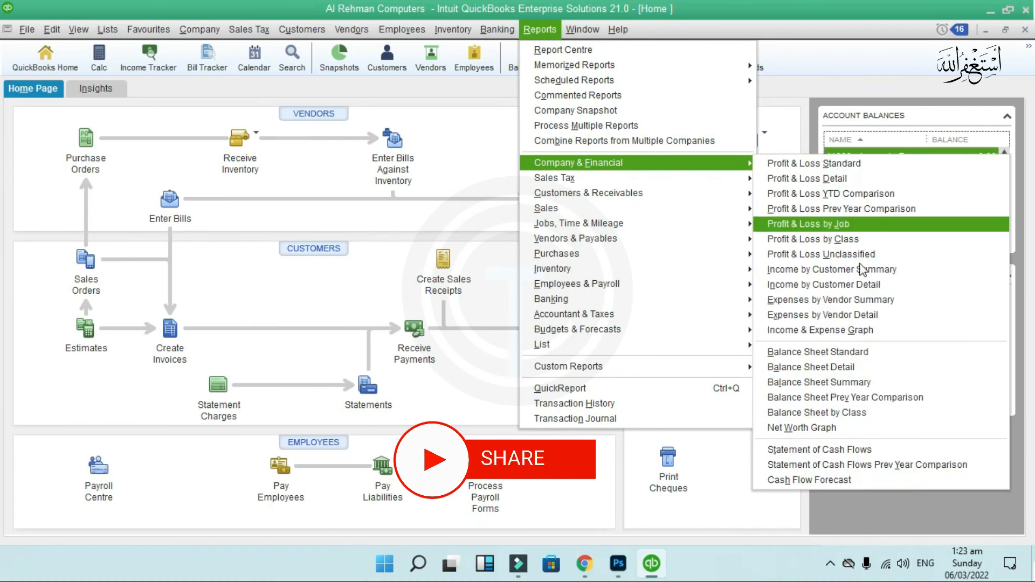
- Drill from Balance Sheet Detail's Accounts Receivable total into its transactions and open Falcon Grammar School's invoice 1
{"action": "left_click", "coordinate": [876, 369]}
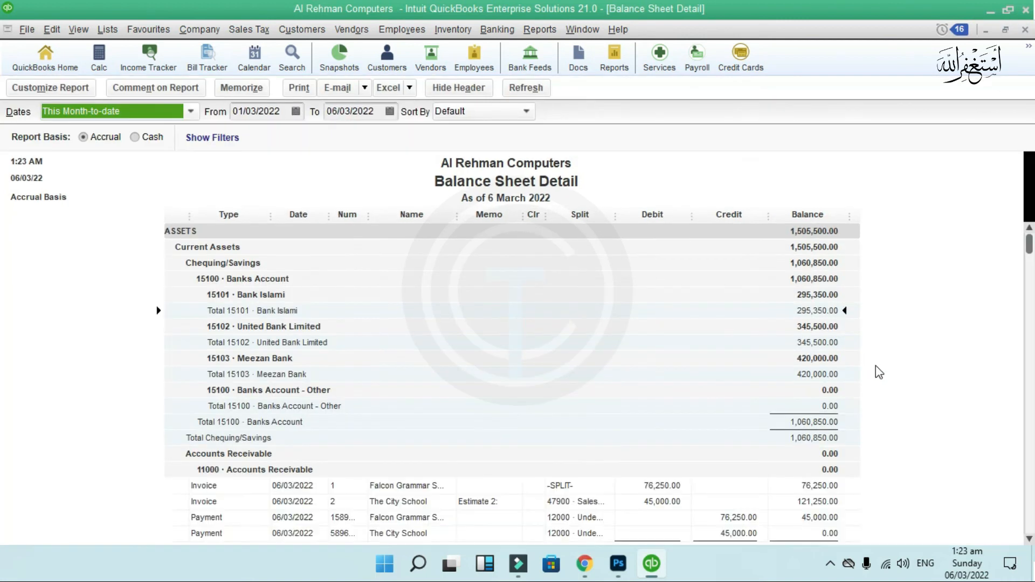
{"action": "scroll", "coordinate": [880, 372], "scroll_direction": "down", "scroll_amount": 3}
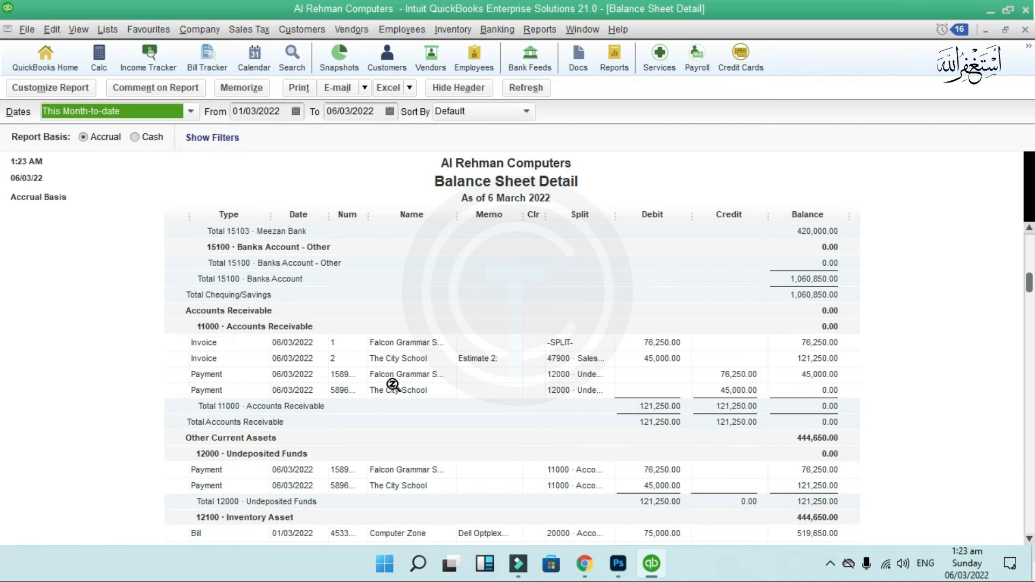
{"action": "double_click", "coordinate": [654, 409]}
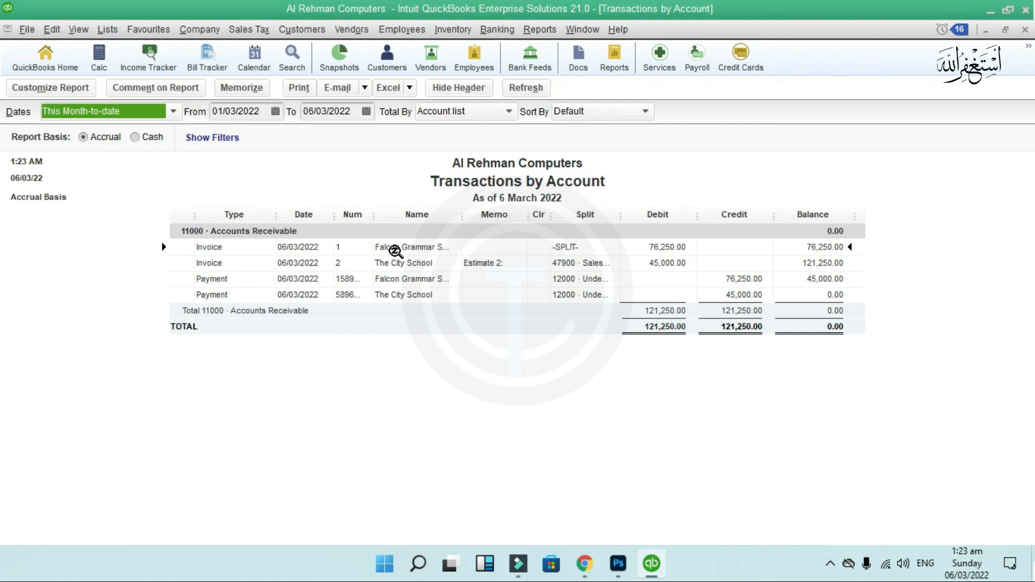
{"action": "double_click", "coordinate": [395, 248]}
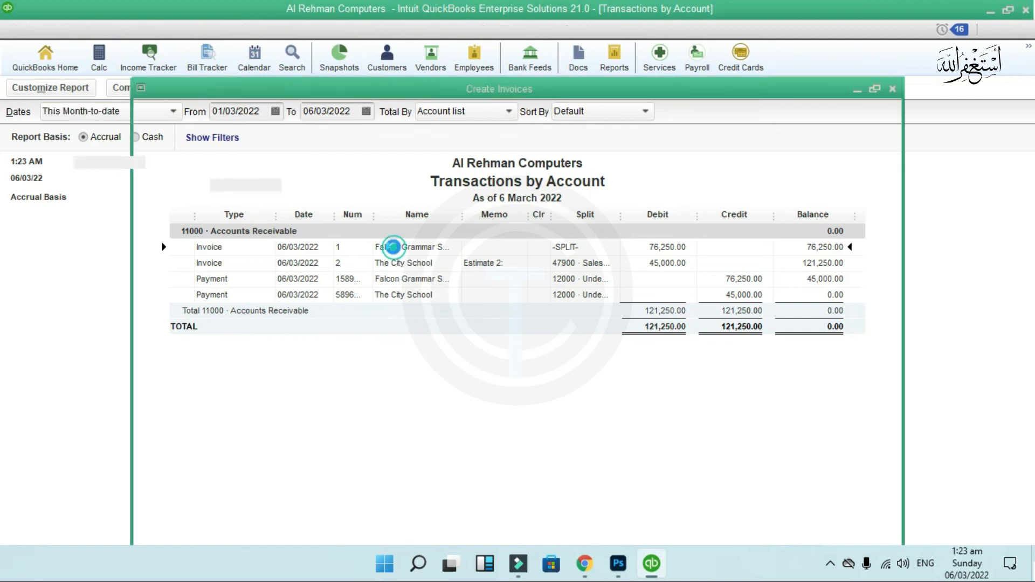